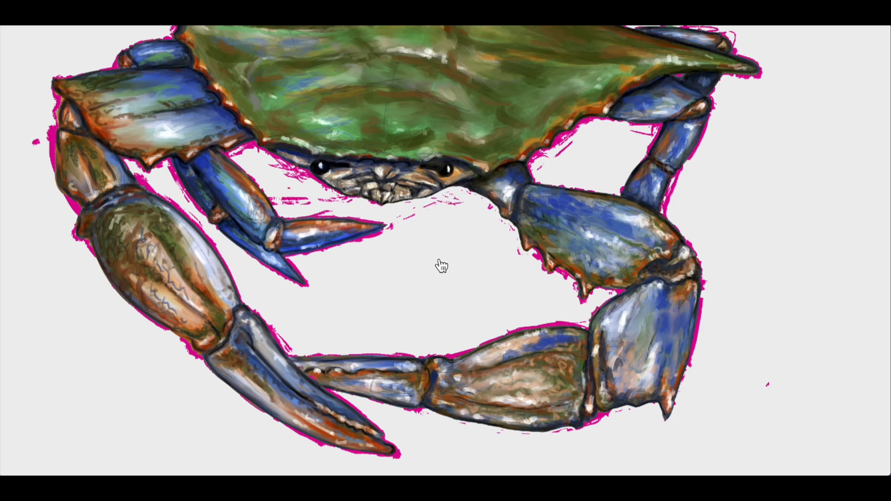
scroll(440, 266, down, 1)
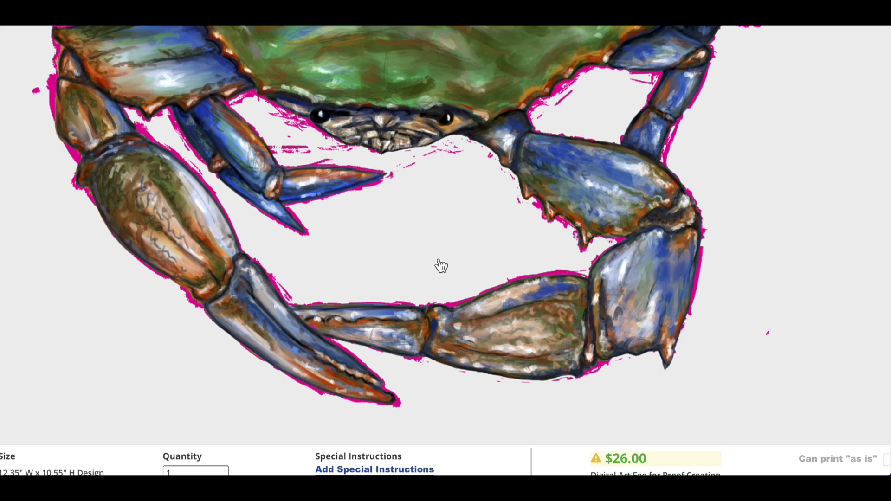
scroll(459, 257, up, 2)
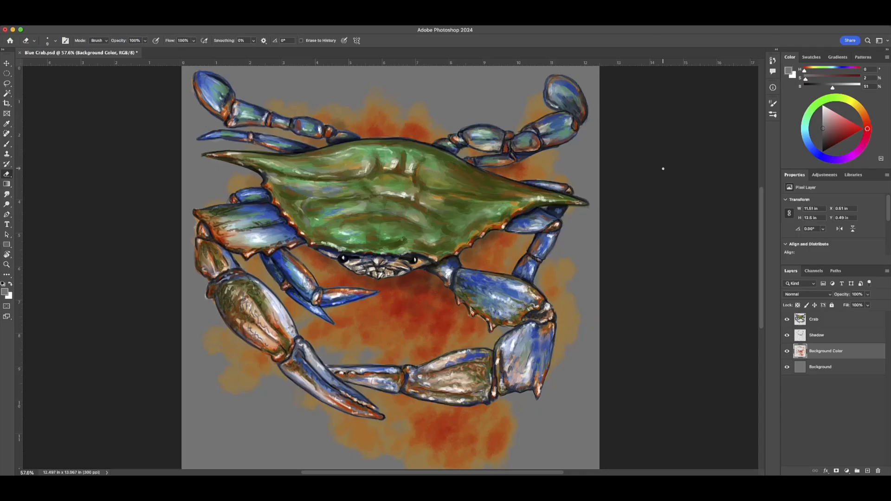
In Photoshop, hide and show the Crab, Shadow and Background Color layers in turn to examine the artwork on each
click(787, 320)
click(786, 320)
click(787, 335)
click(787, 335)
click(787, 335)
click(787, 336)
click(787, 352)
click(787, 351)
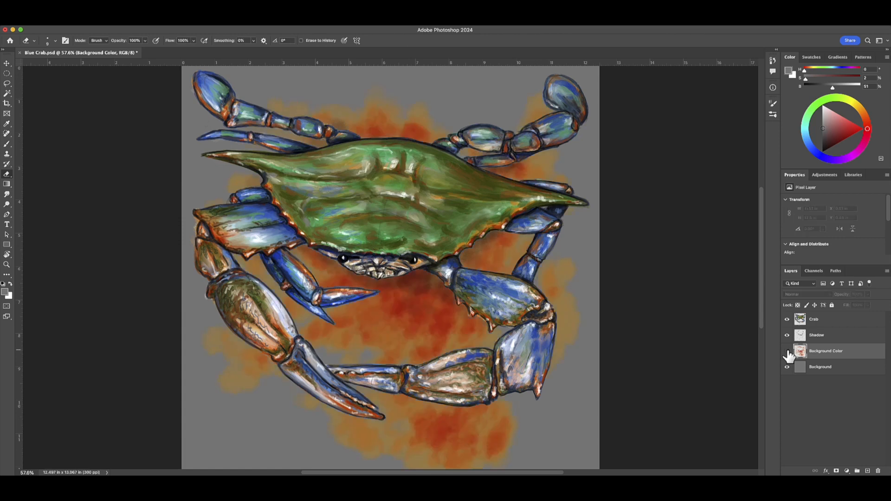
Hide the Background Color and Background layers, and show them again in turn to examine the background paint over transparency
click(787, 351)
click(787, 368)
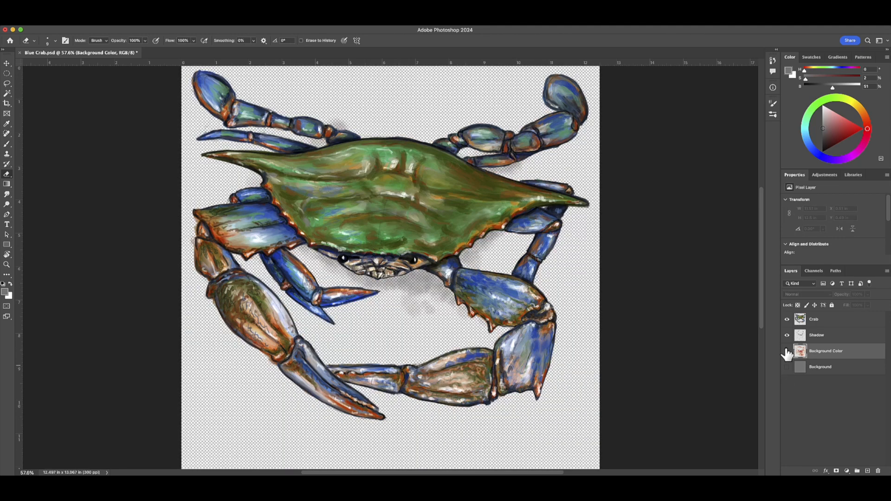
click(787, 352)
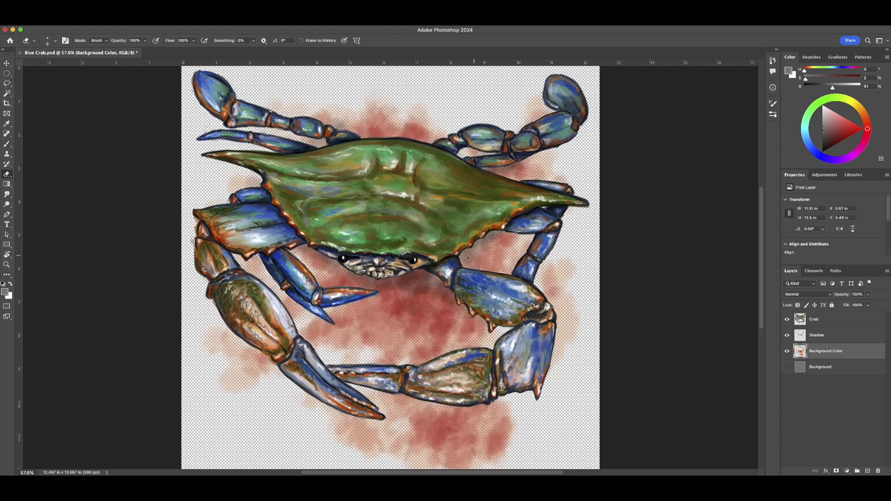
click(787, 367)
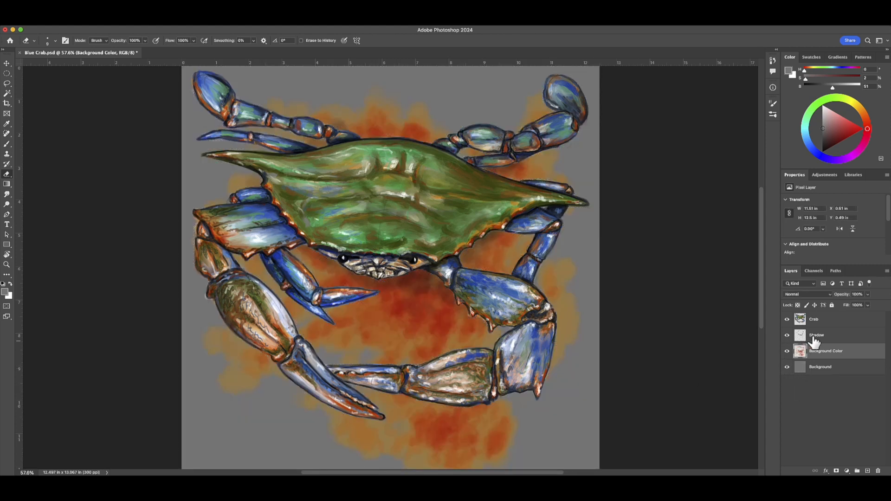
Hide the Shadow, Background Color and Background layers, and make the Crab layer active
click(787, 336)
click(787, 335)
click(787, 335)
click(787, 335)
click(787, 336)
click(787, 355)
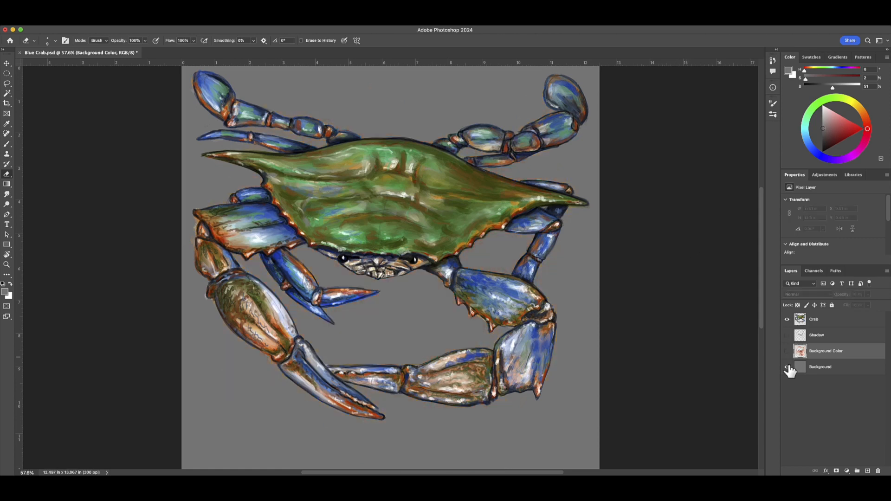
click(787, 367)
click(800, 319)
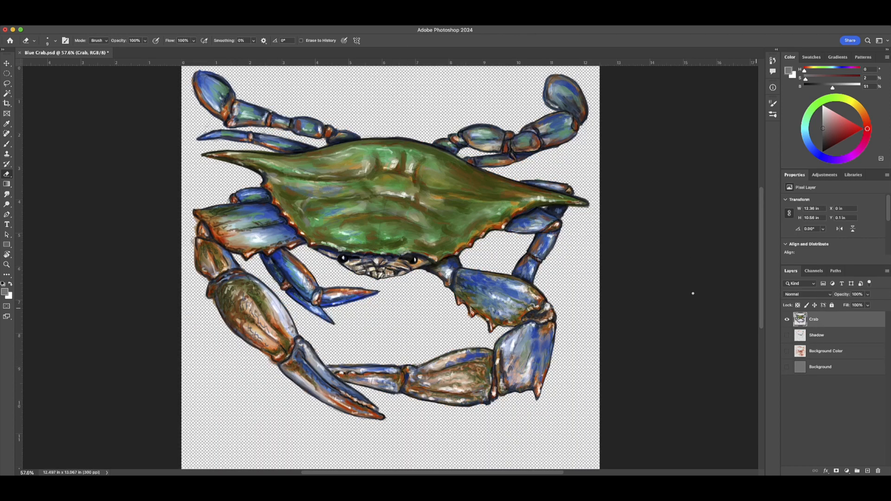
Examine the outline of the crab's upper-right rear leg up close at 400% for stray marks and soft edges
super+click(529, 126)
super+click(529, 127)
super+click(529, 127)
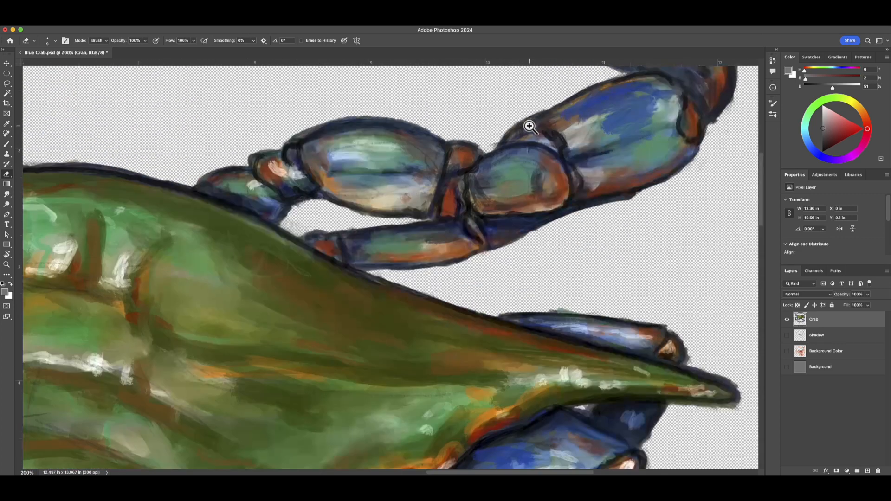
super+click(529, 126)
drag(554, 129, 364, 304)
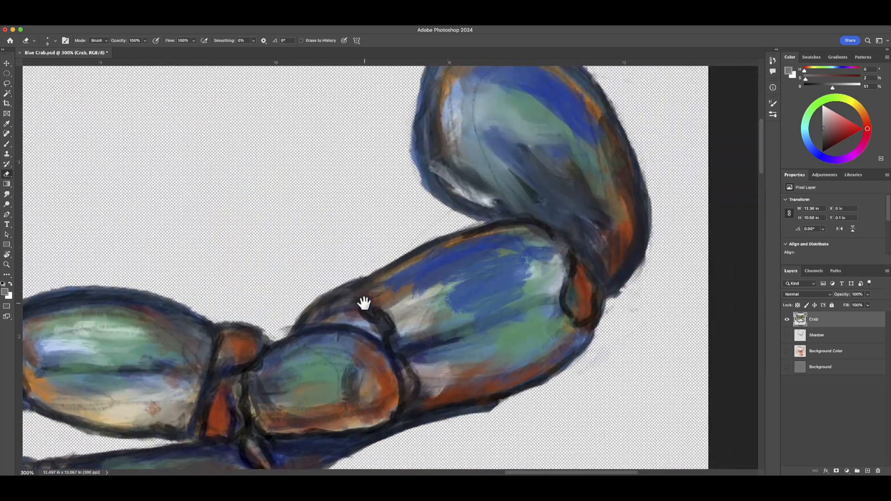
drag(426, 246, 400, 268)
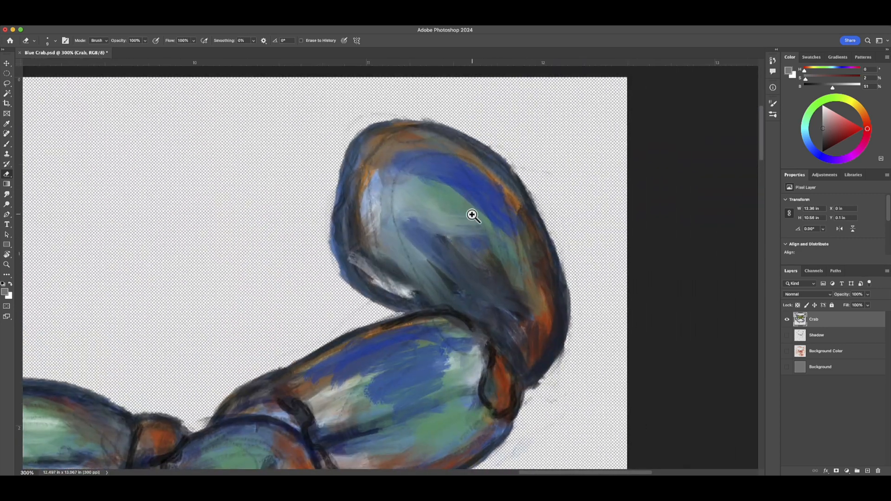
super+click(469, 213)
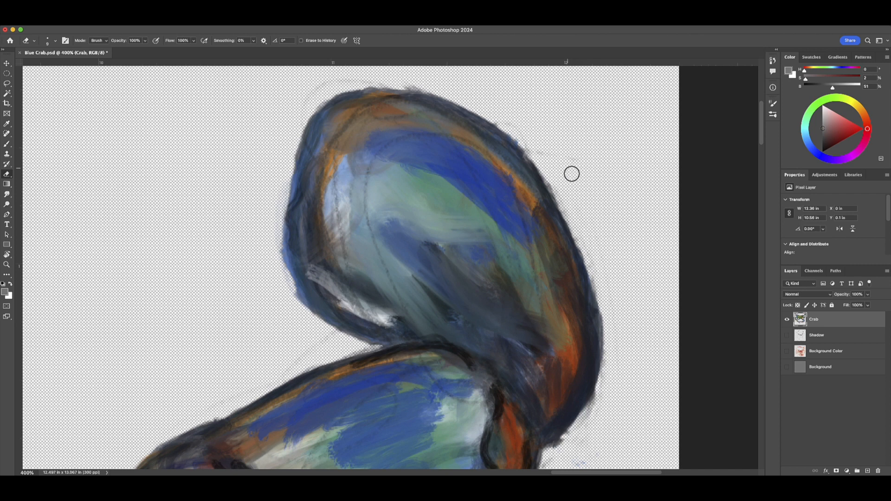
drag(565, 161, 535, 154)
drag(260, 309, 366, 118)
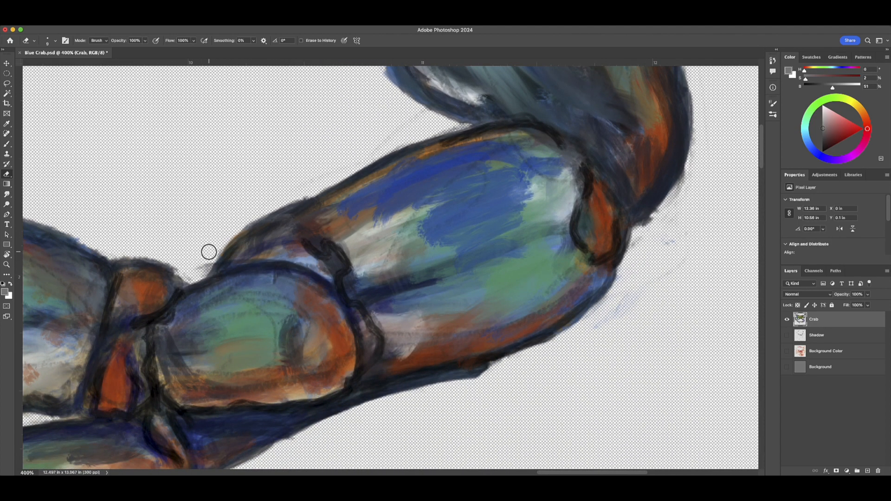
mouse_move(549, 155)
mouse_down()
mouse_move(393, 264)
mouse_move(354, 346)
mouse_up()
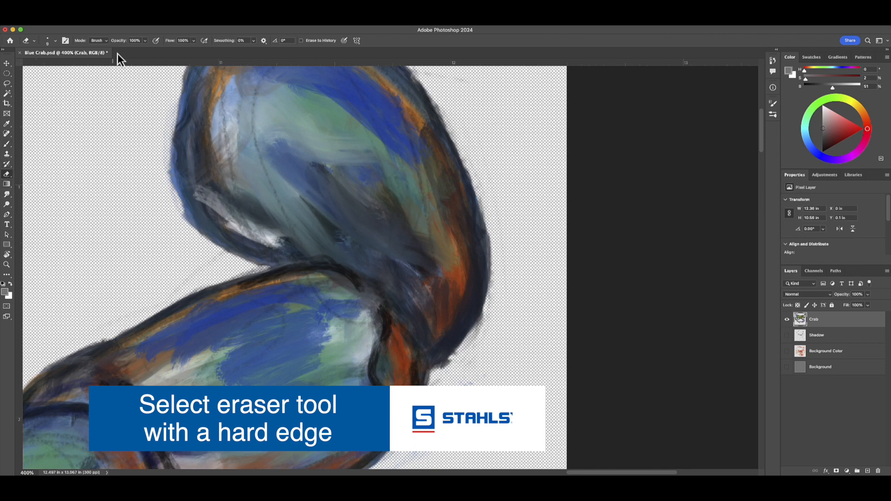
Erase the rough outer edge of the upper-right paddle-shaped leg segment with a Hard Round eraser tip
click(55, 40)
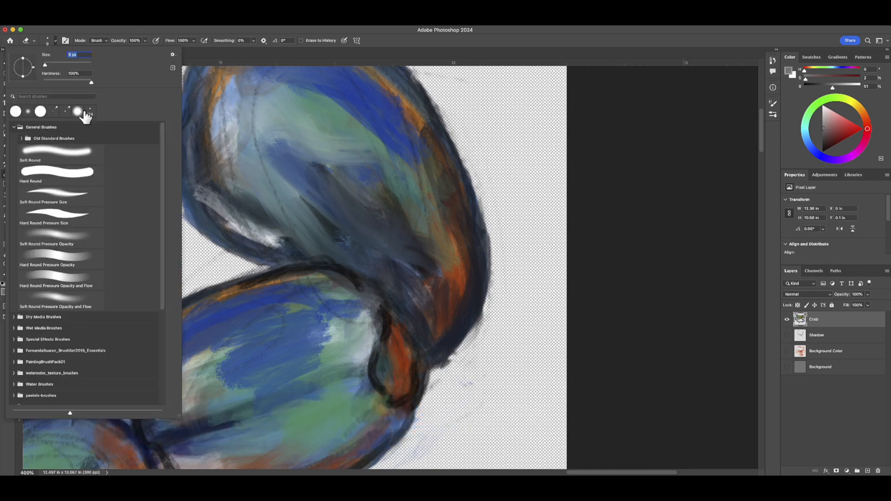
double_click(49, 174)
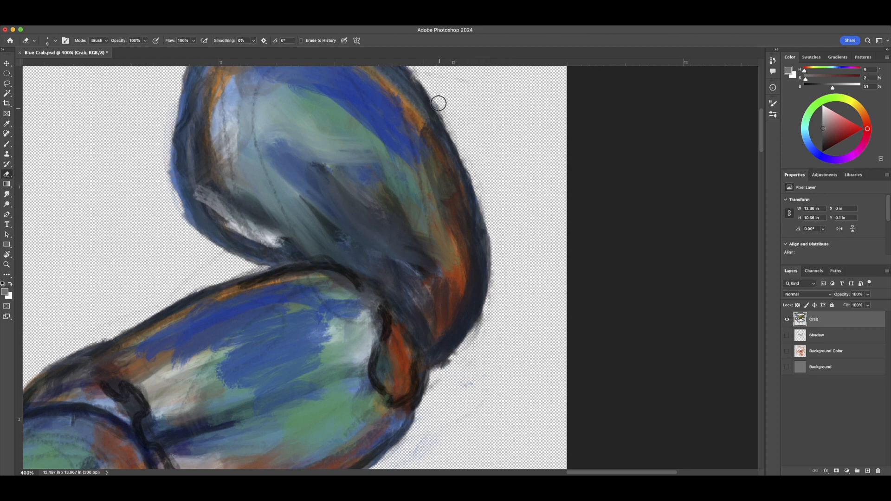
click(471, 123)
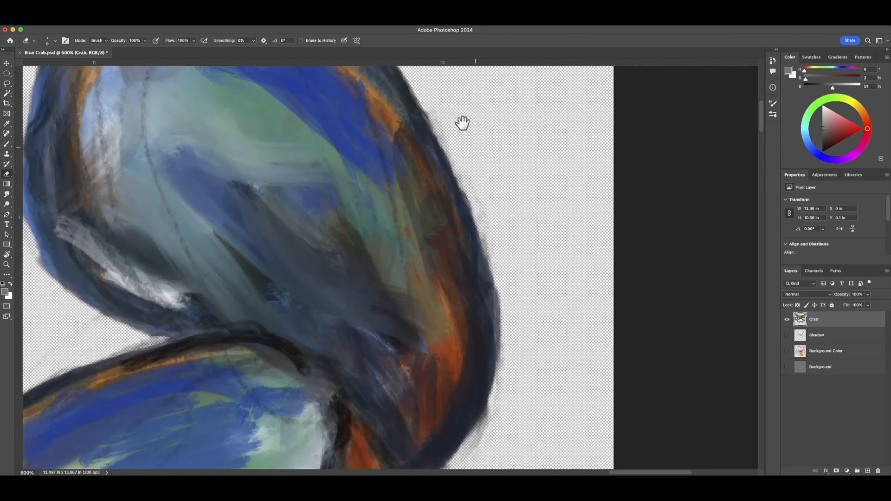
drag(461, 123, 427, 219)
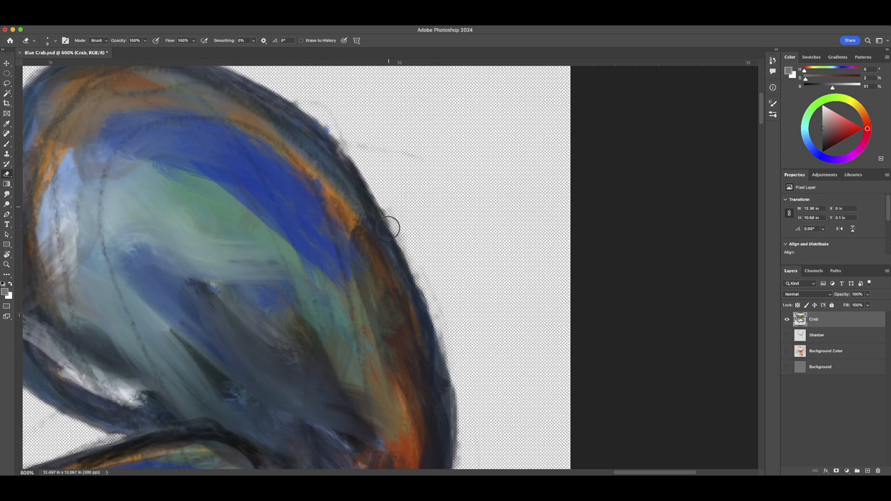
mouse_move(474, 161)
mouse_down()
mouse_move(368, 150)
mouse_move(421, 159)
mouse_move(285, 94)
mouse_move(347, 148)
mouse_move(333, 129)
mouse_move(304, 104)
mouse_move(372, 186)
mouse_move(339, 125)
mouse_move(309, 94)
mouse_move(353, 145)
mouse_move(356, 159)
mouse_move(324, 121)
mouse_move(390, 211)
mouse_move(357, 161)
mouse_move(424, 294)
mouse_move(391, 126)
mouse_move(371, 178)
mouse_move(406, 261)
mouse_move(383, 174)
mouse_move(401, 235)
mouse_up()
Switch to the Brush tool and give it a small Hard Round tip
key(b)
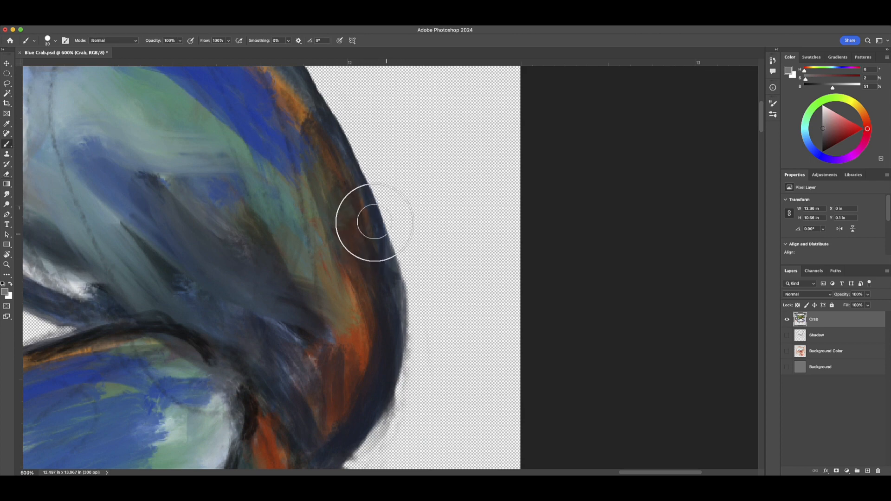
key(bracketleft)
key(bracketleft)
key(bracketleft)
key(bracketleft)
click(48, 42)
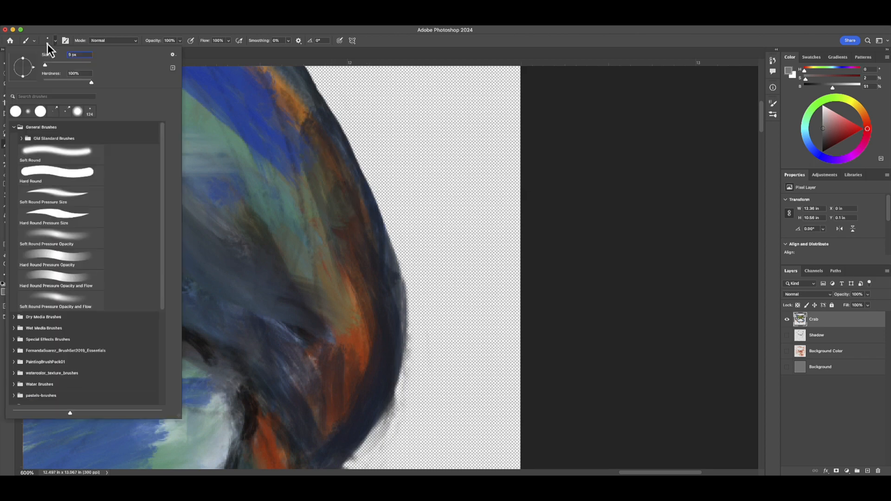
double_click(85, 178)
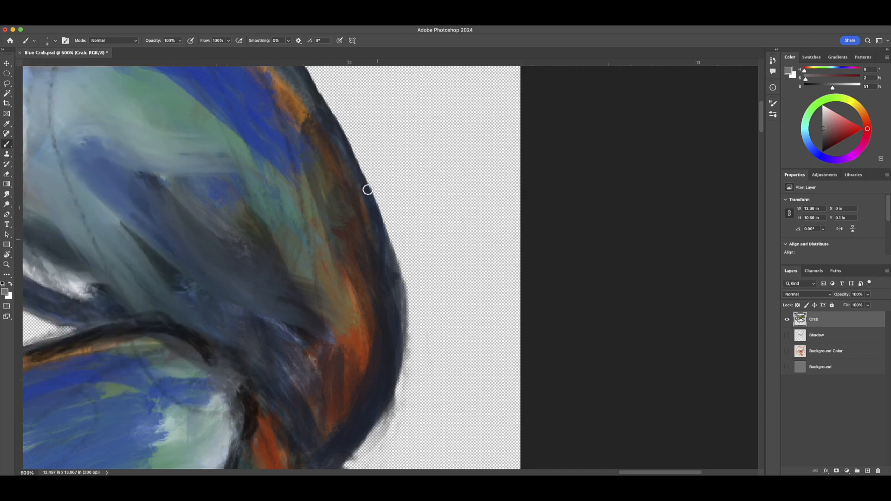
Repaint the leg segment's outer edge with the dark blue sampled from its outline, using 46% brush smoothing
alt+click(366, 188)
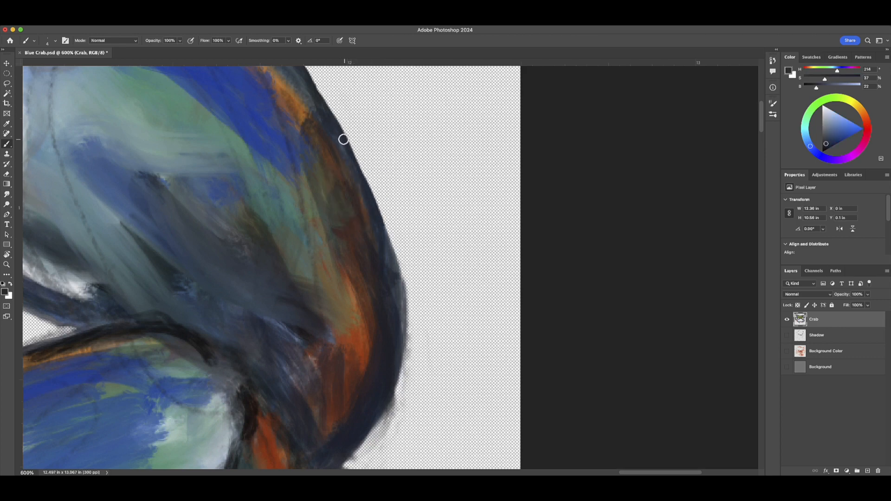
click(288, 41)
drag(286, 49, 301, 52)
mouse_move(343, 136)
mouse_down()
mouse_move(362, 177)
mouse_move(356, 164)
mouse_up()
drag(379, 219, 389, 244)
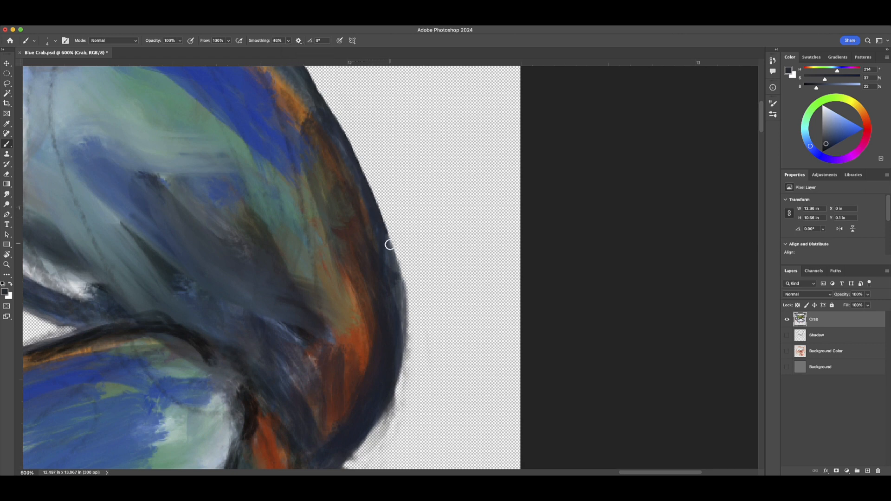
click(380, 192)
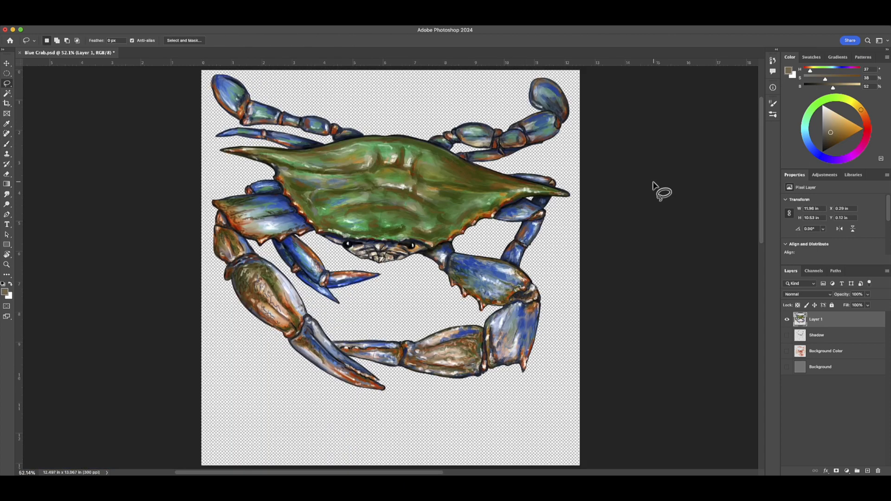
Inspect the cleaned-up edges of the crab's right legs and shell tip at 300%, and return to the full artwork view
scroll(540, 144, up, 5)
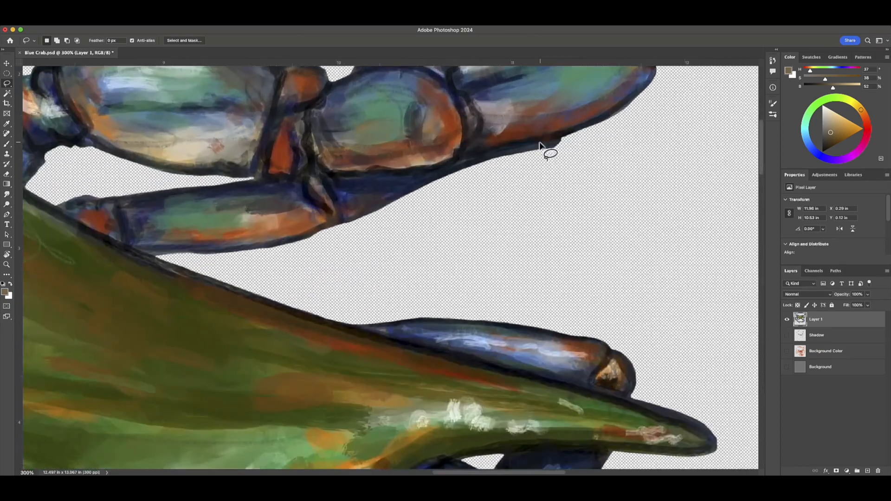
drag(479, 241, 509, 122)
scroll(510, 126, right, 5)
scroll(510, 126, down, 3)
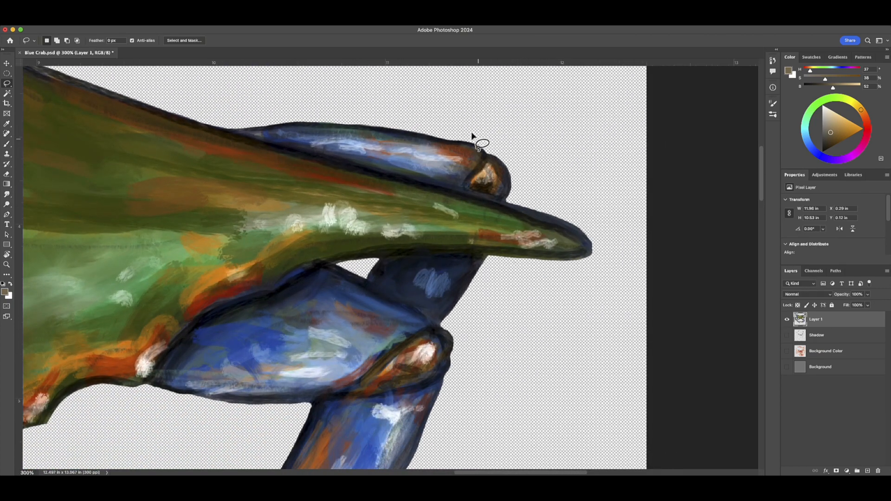
scroll(576, 318, up, 5)
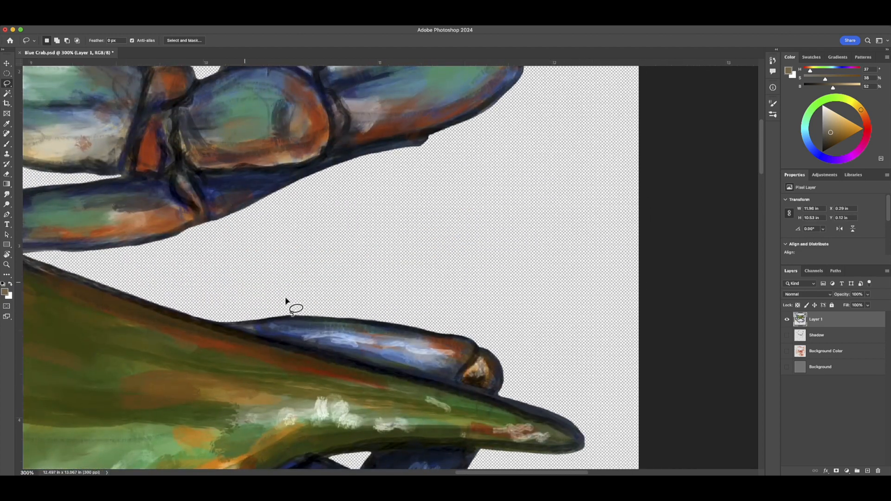
key(super+0)
Quick-export the artwork as a PNG named Blue Crab_2 to the Desktop
click(70, 26)
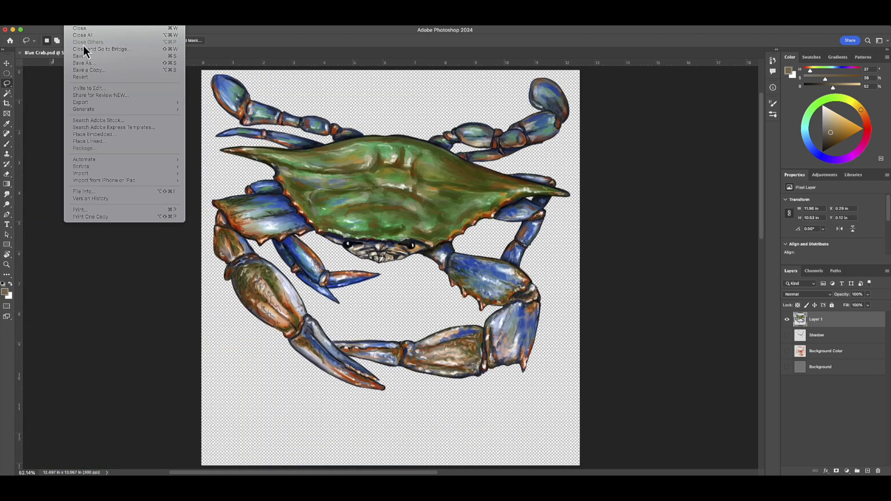
mouse_move(101, 103)
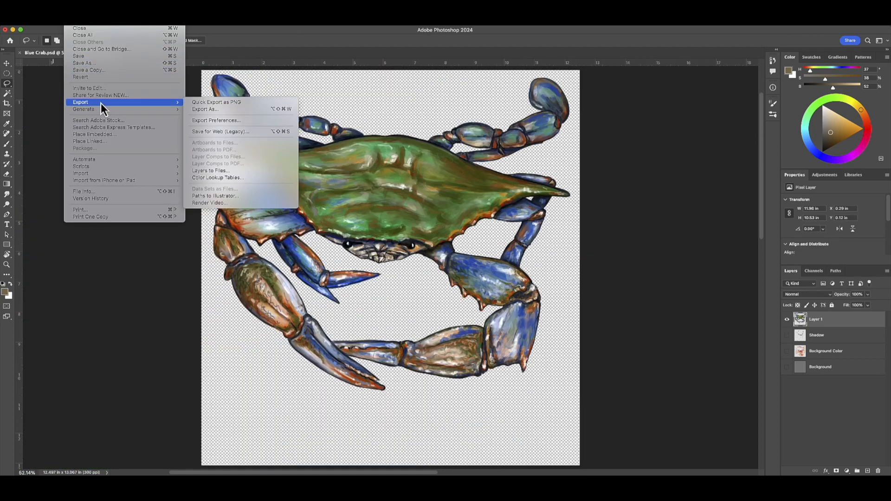
click(230, 104)
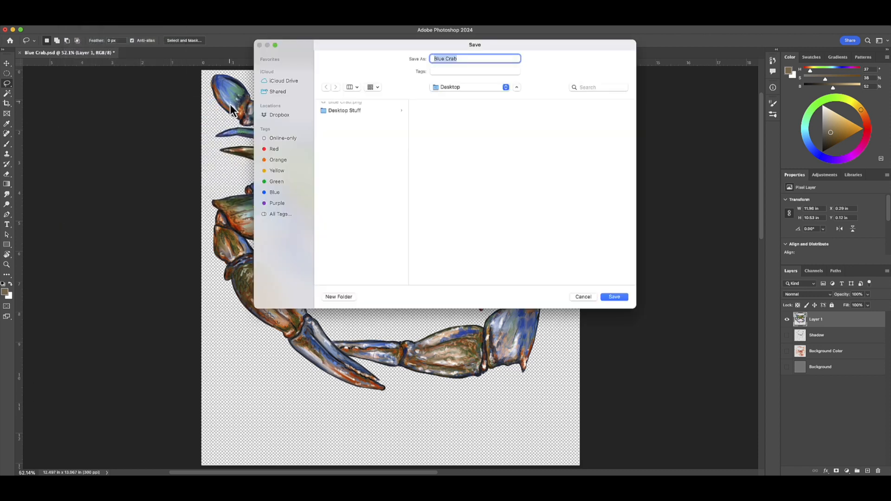
click(457, 59)
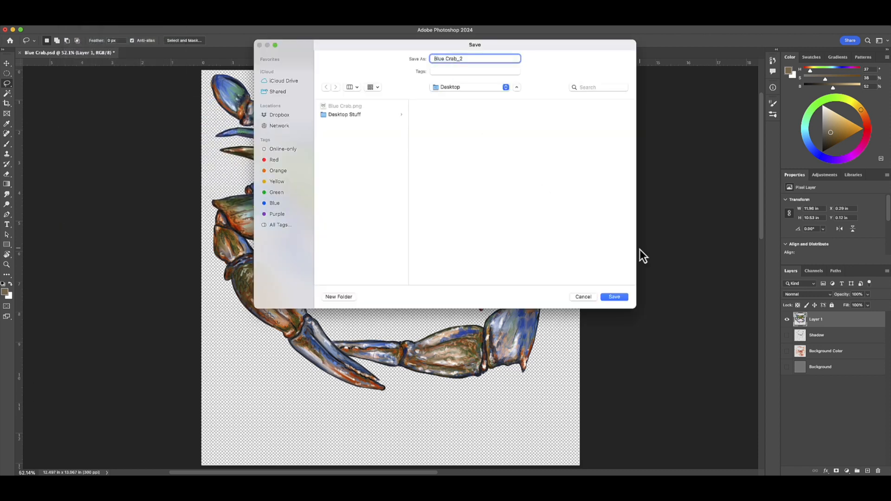
click(613, 297)
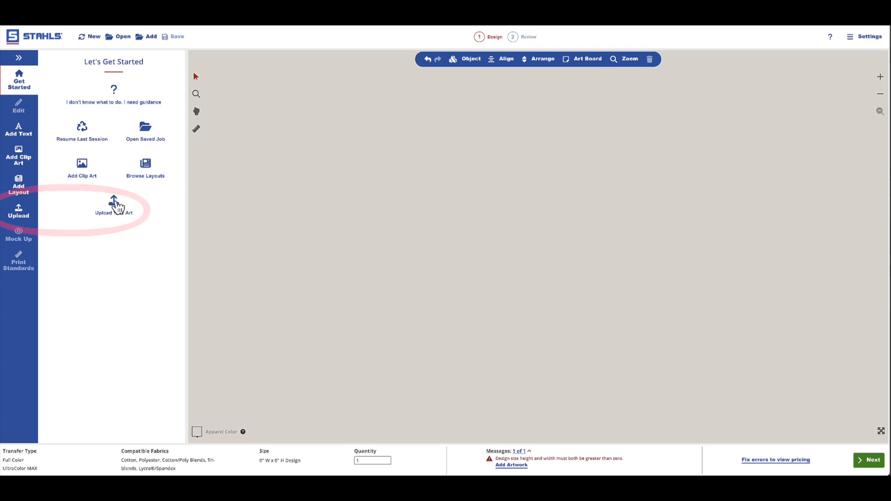
Upload the crab artwork to the STAHLS online designer, keeping the original image and importing it in full color
click(115, 205)
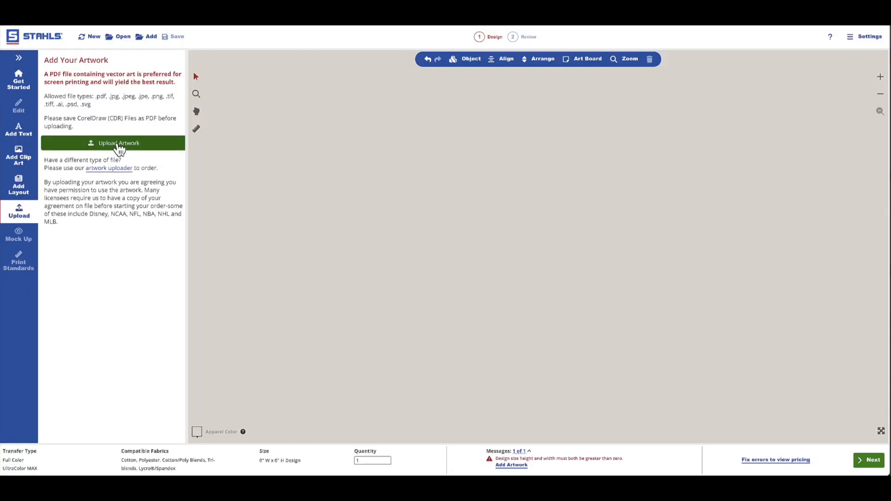
click(208, 235)
key(Escape)
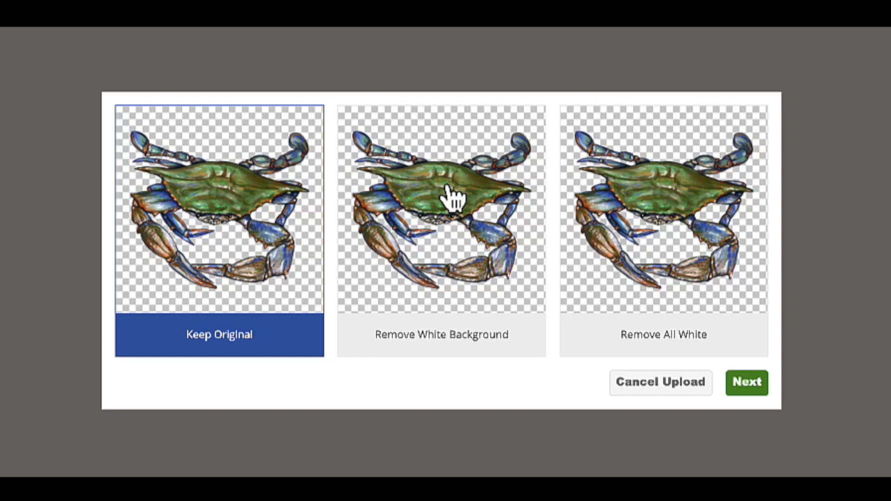
click(750, 388)
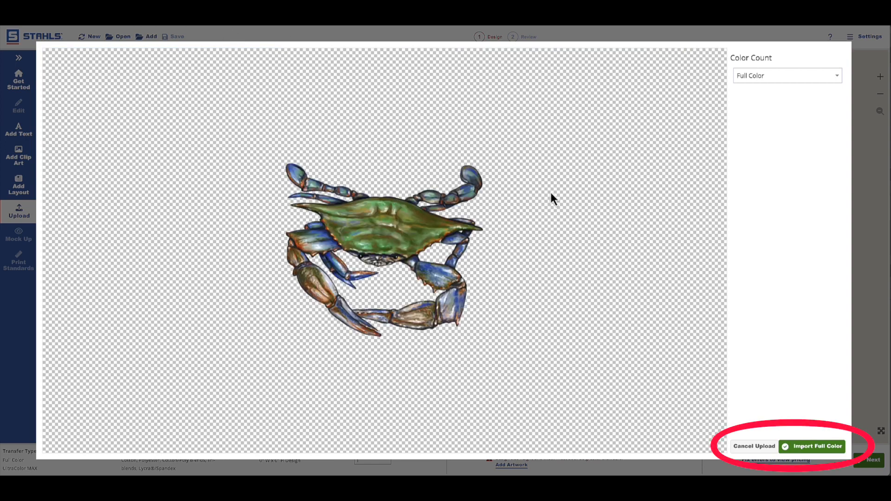
click(813, 446)
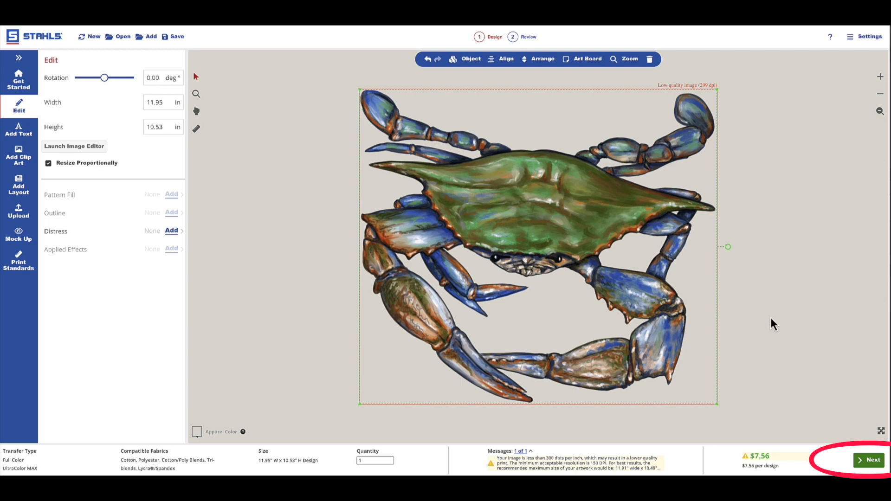
Continue to the design review and choose dark green as the highlight color for areas below the print minimums
click(870, 459)
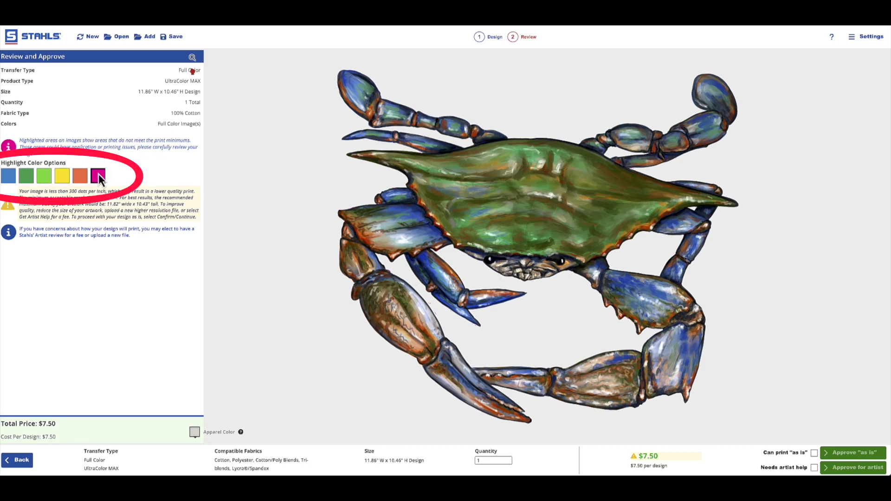
click(26, 176)
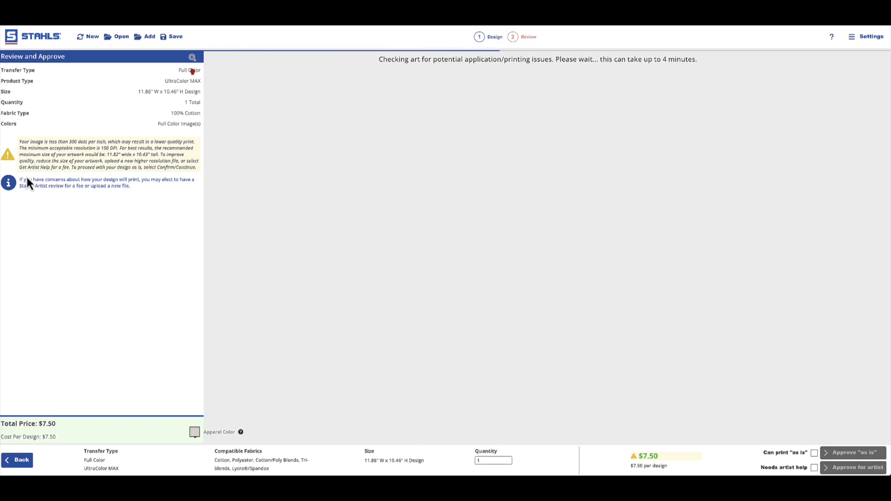